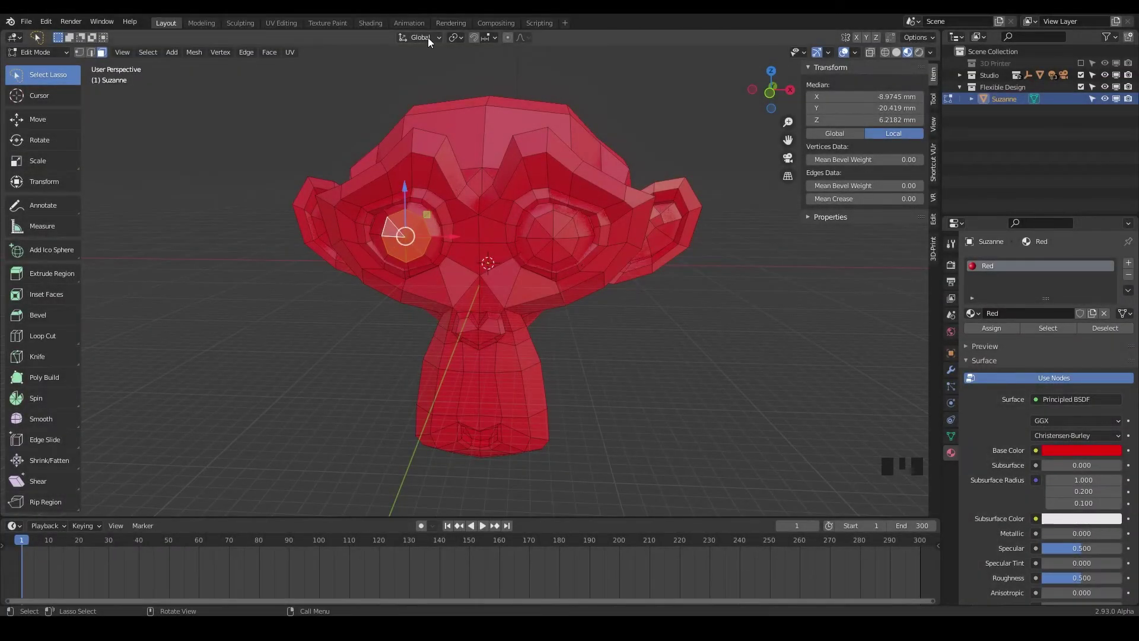
# Step: Keep Global as the transform orientation and leave face editing for Object Mode
pyautogui.click(428, 38)
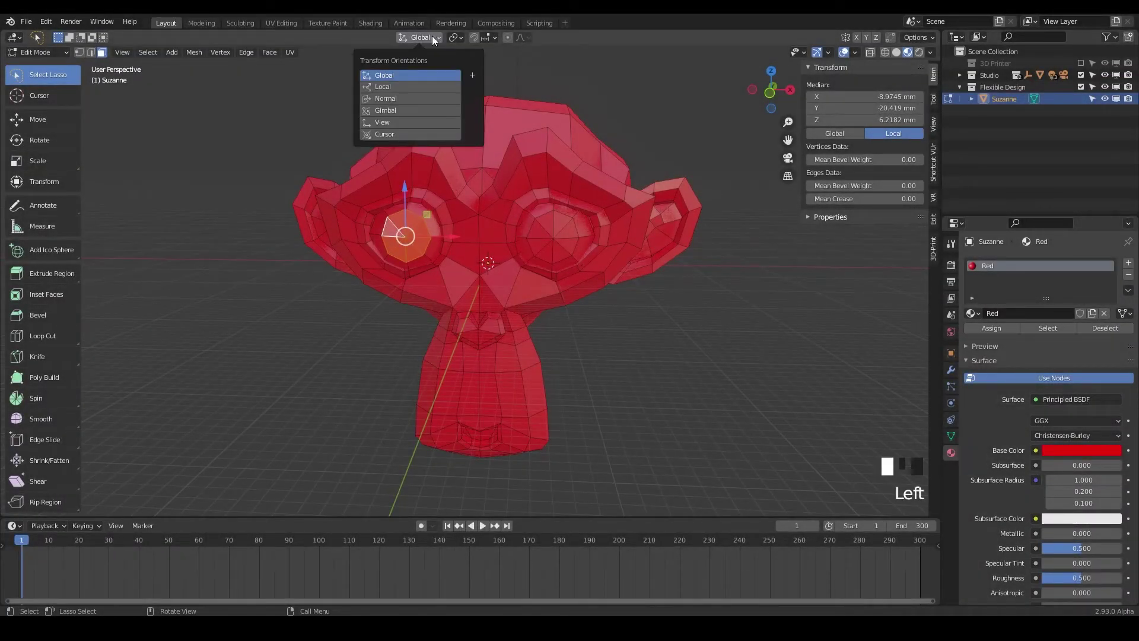
pyautogui.click(432, 35)
pyautogui.moveTo(453, 255); pyautogui.dragTo(489, 258, button='middle')
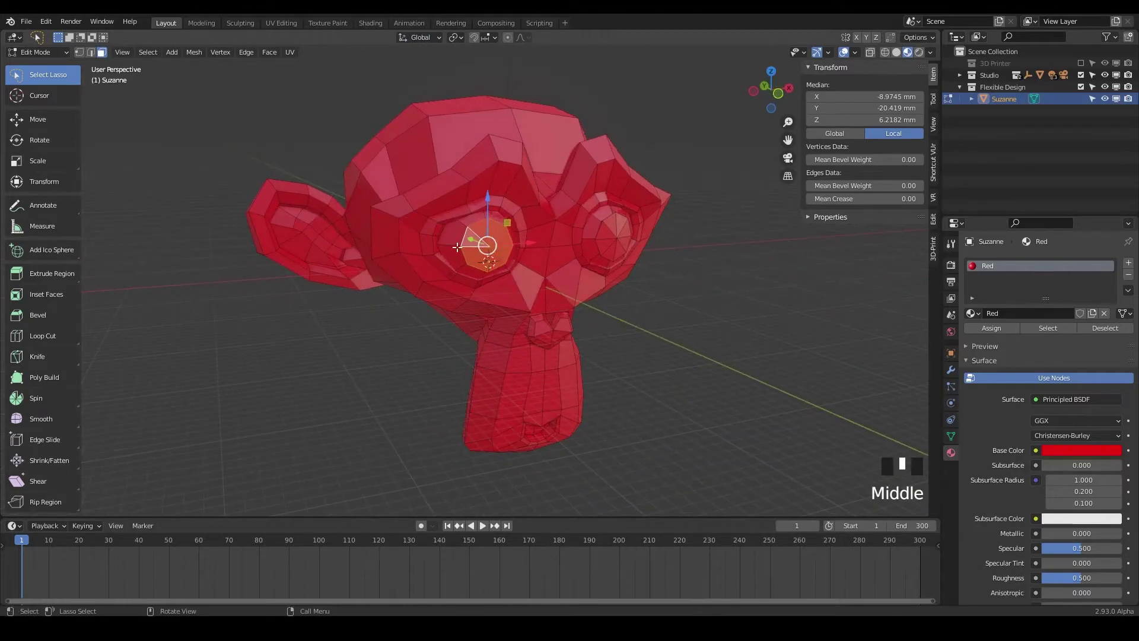
pyautogui.press('Tab')
pyautogui.click(408, 37)
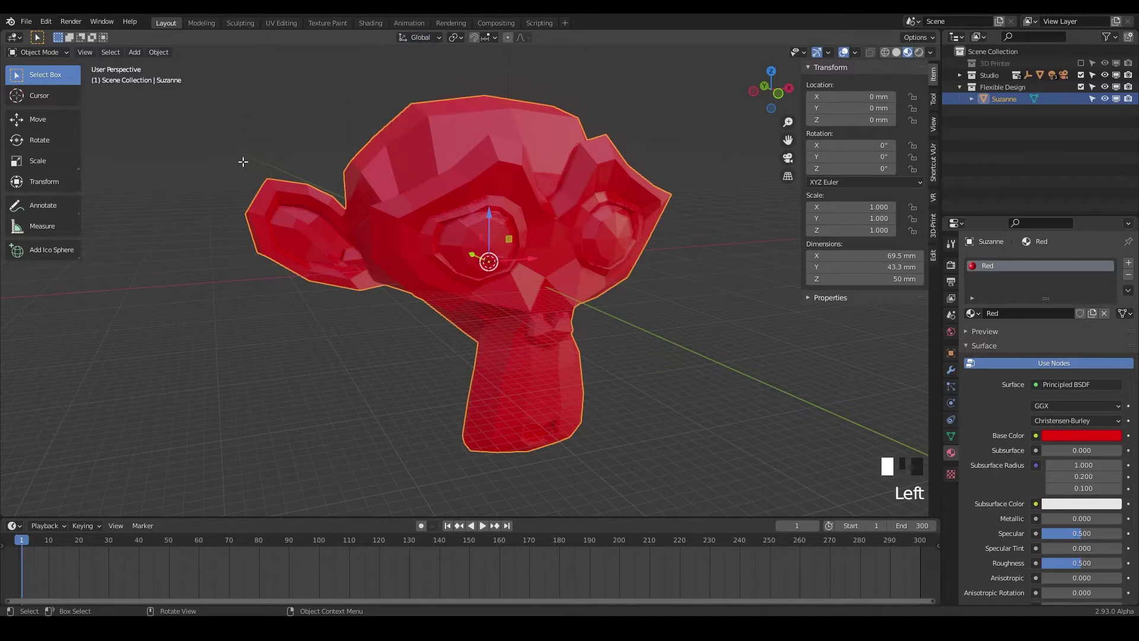
# Step: In Edit Mode, select two faces on top of Suzanne's head, then return to Object Mode
pyautogui.press('Tab')
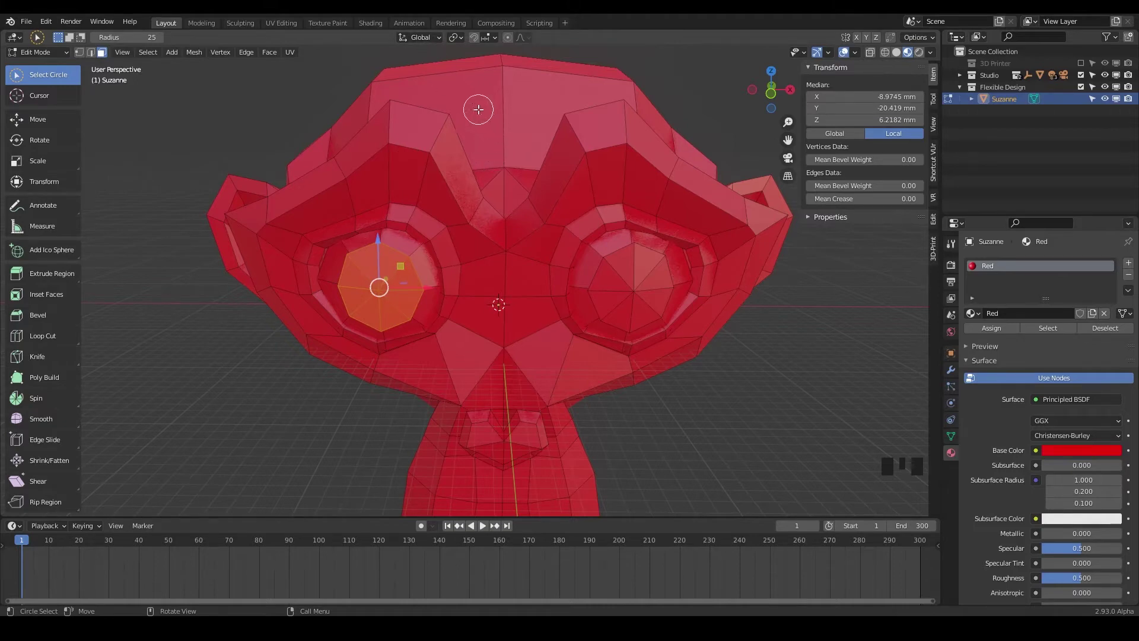
pyautogui.click(479, 109)
pyautogui.keyDown('shift'); pyautogui.click(525, 107); pyautogui.keyUp('shift')
pyautogui.moveTo(525, 113); pyautogui.dragTo(358, 79, button='middle')
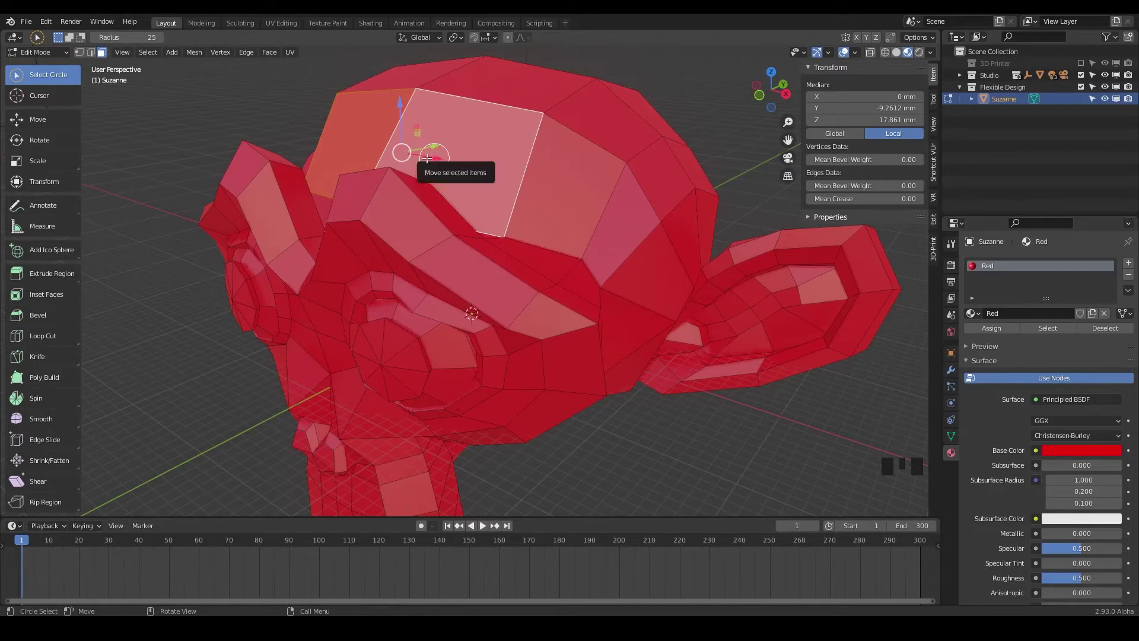
pyautogui.press('Tab')
pyautogui.press('Tab')
pyautogui.moveTo(483, 87); pyautogui.dragTo(519, 226, button='middle')
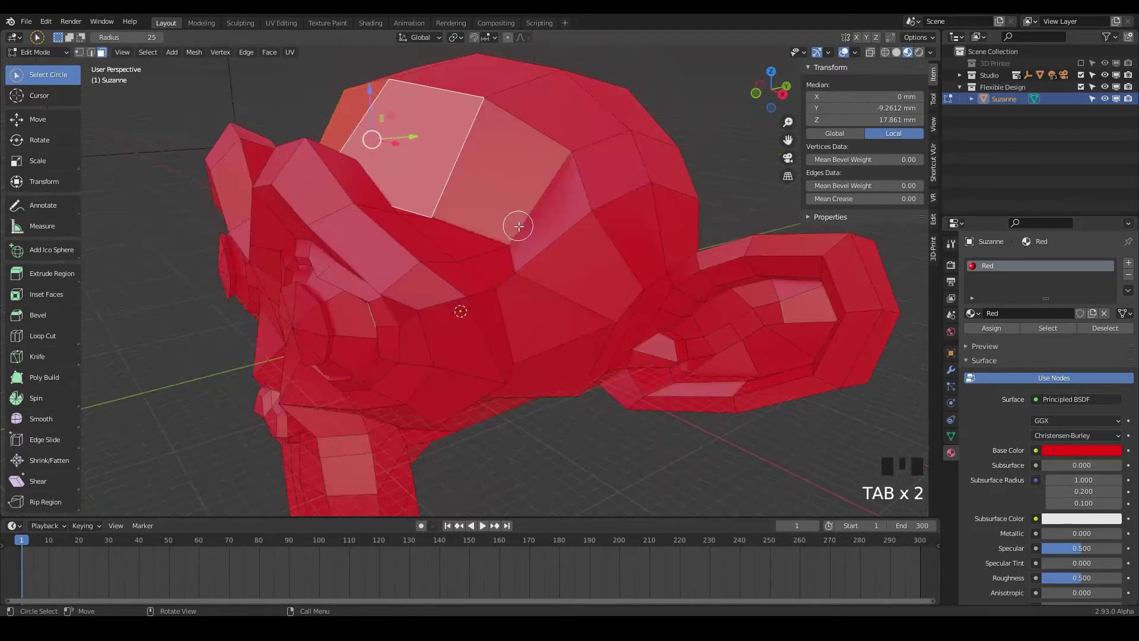
pyautogui.press('Tab')
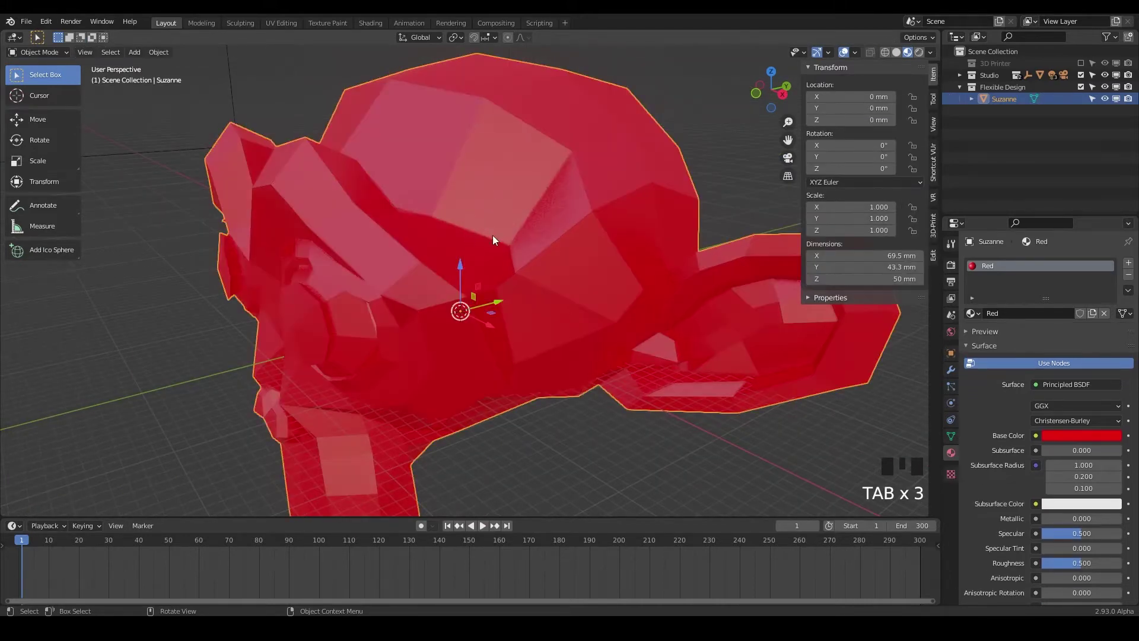
# Step: Rotate Suzanne 40.4° about the global X axis and re-enter Edit Mode on its faces
pyautogui.press('r')
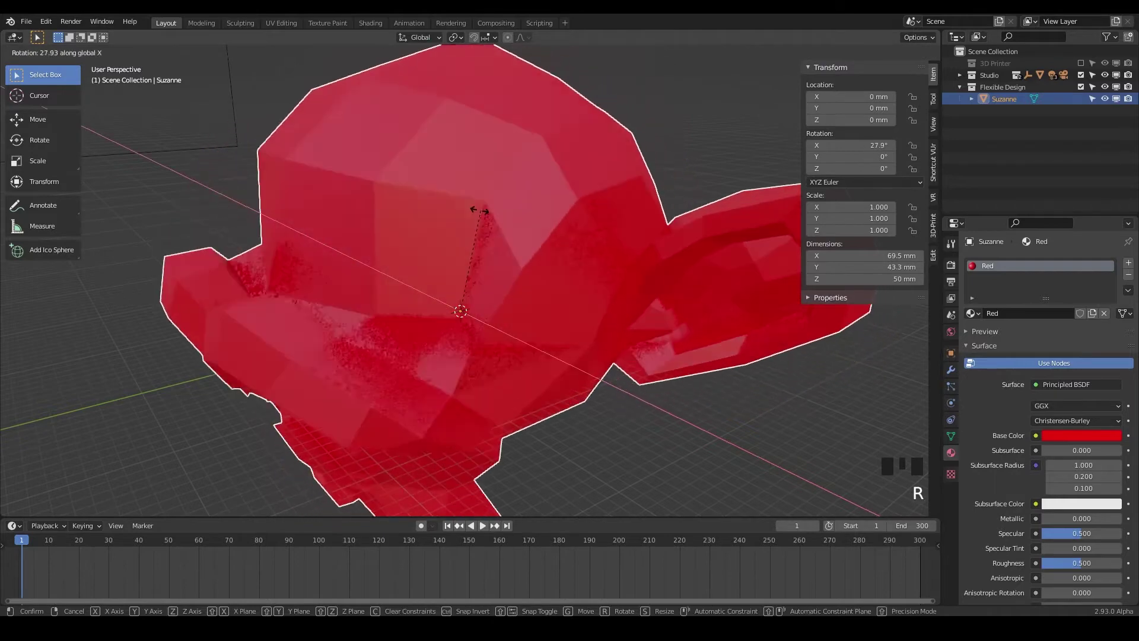
pyautogui.click(461, 222)
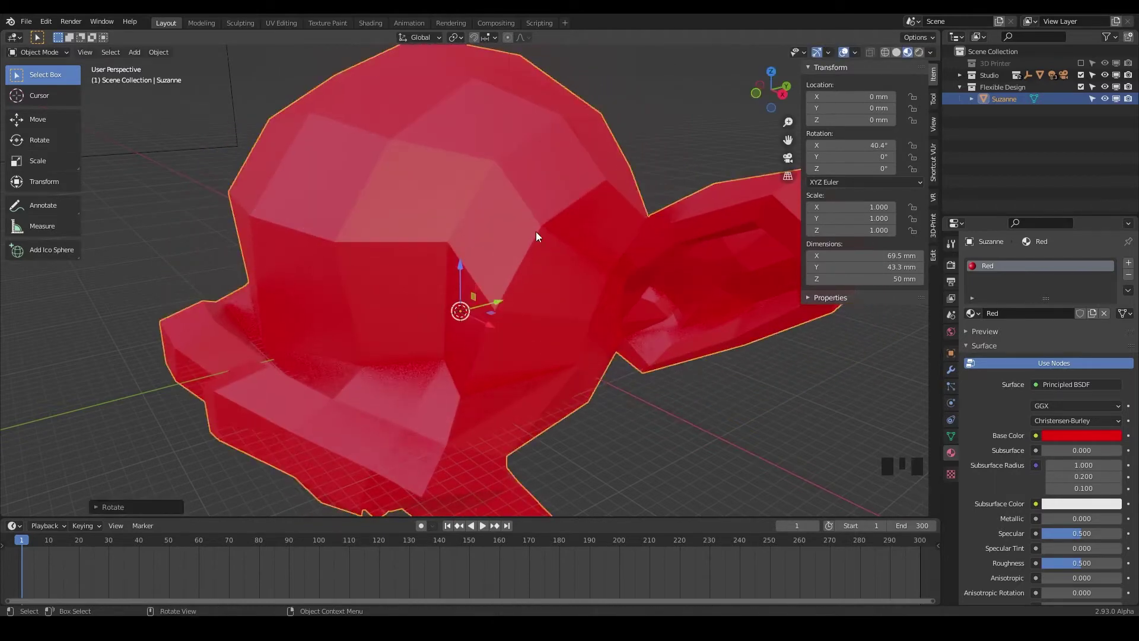
pyautogui.press('Tab')
pyautogui.keyDown('shift'); pyautogui.moveTo(447, 288); pyautogui.dragTo(535, 259, button='middle'); pyautogui.keyUp('shift')
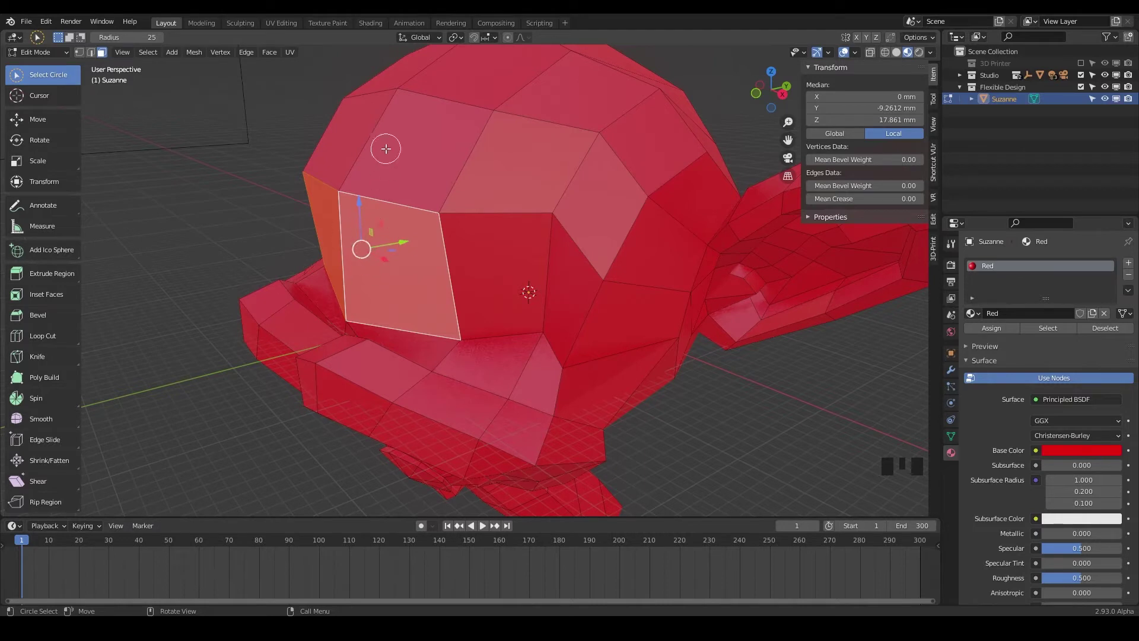
pyautogui.click(440, 35)
pyautogui.click(402, 86)
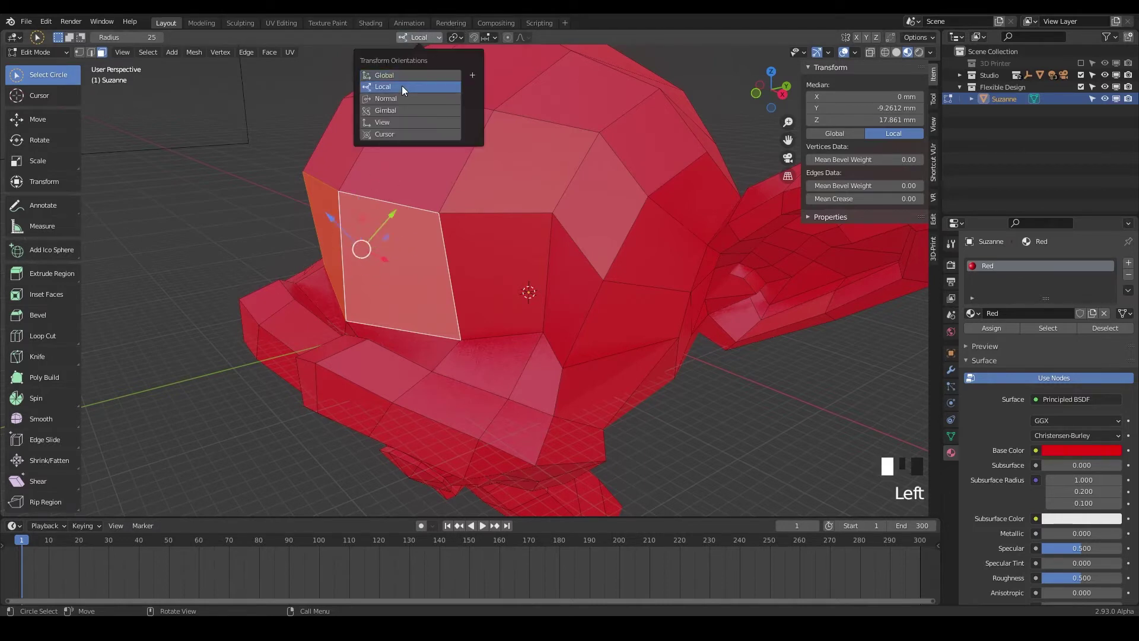
pyautogui.click(432, 37)
pyautogui.click(416, 73)
pyautogui.click(386, 86)
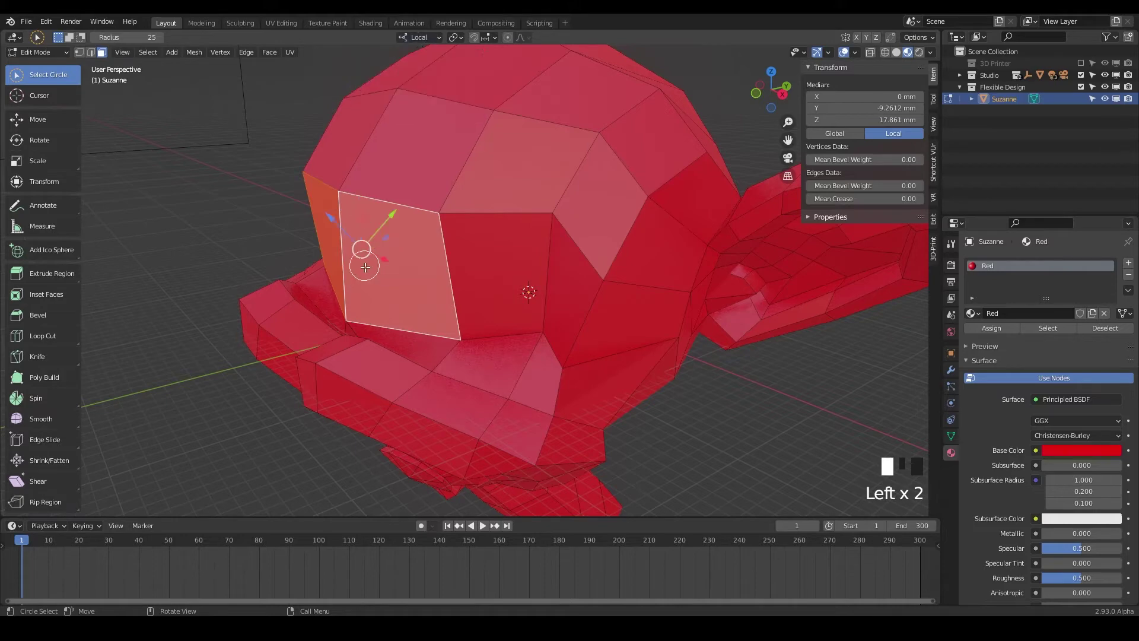
pyautogui.moveTo(394, 238); pyautogui.dragTo(378, 221, button='middle')
pyautogui.moveTo(425, 267); pyautogui.dragTo(321, 197, button='middle')
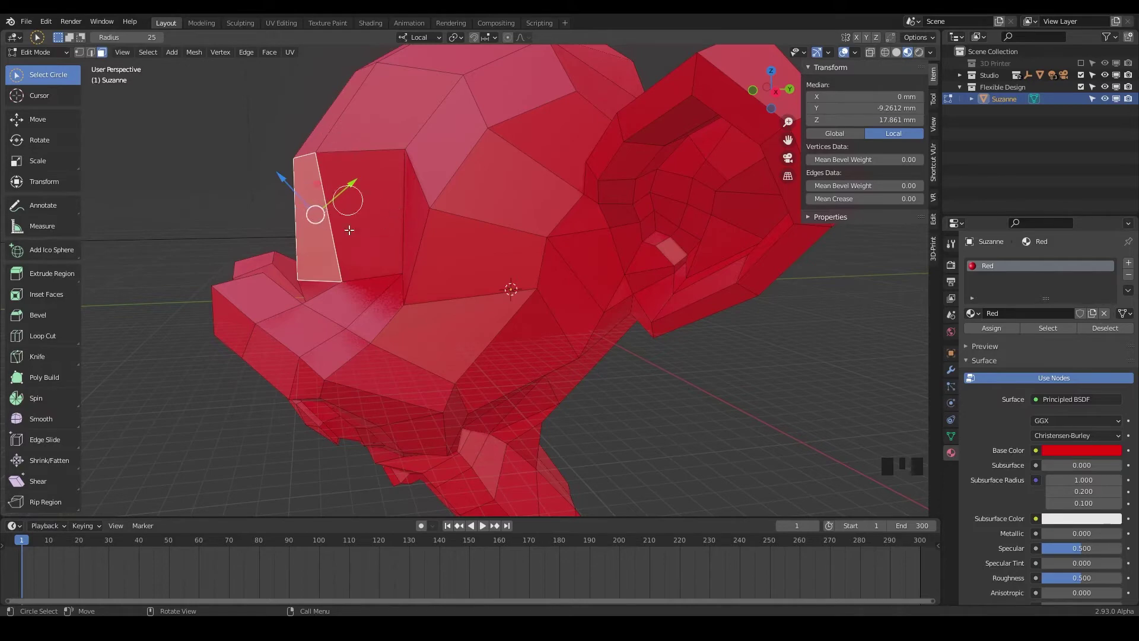
pyautogui.moveTo(319, 226); pyautogui.dragTo(299, 208, button='middle')
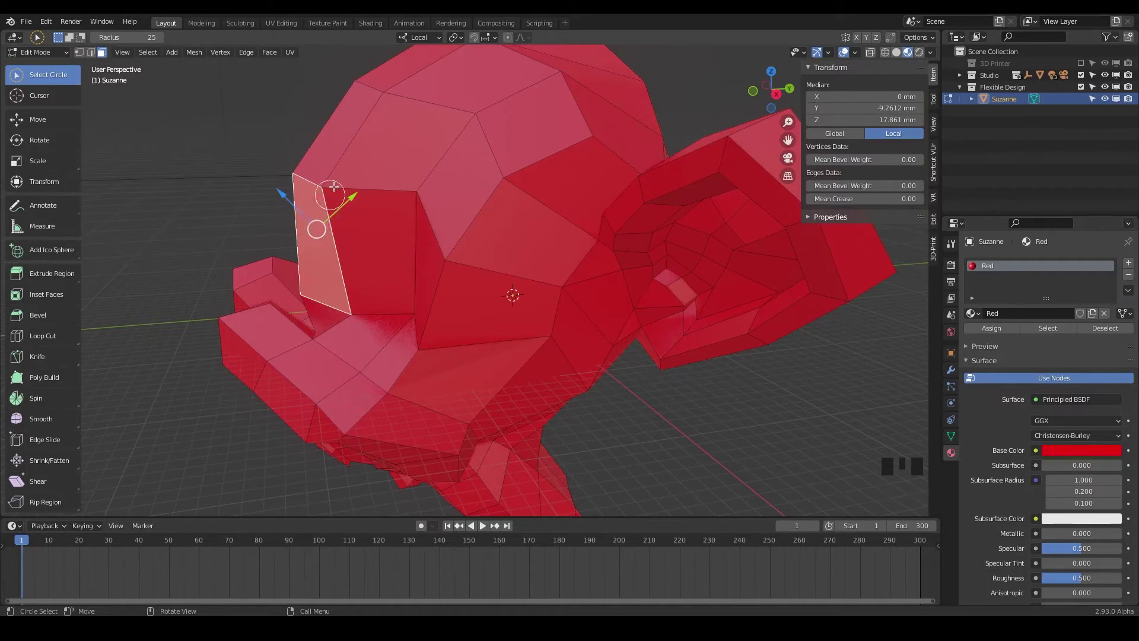
pyautogui.press('g')
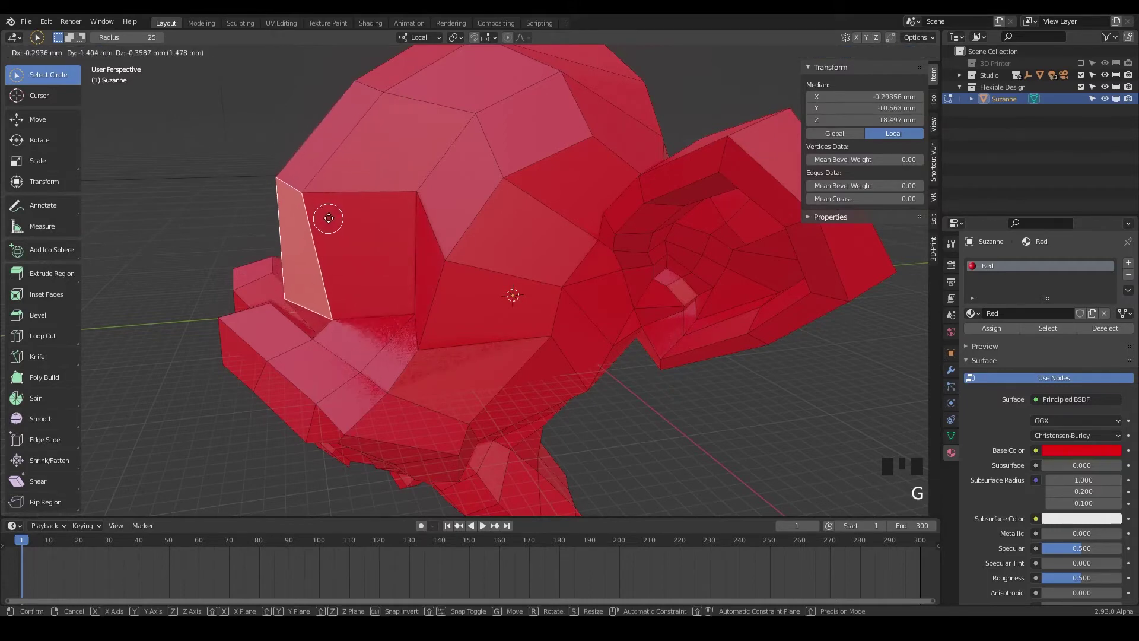
pyautogui.press('y')
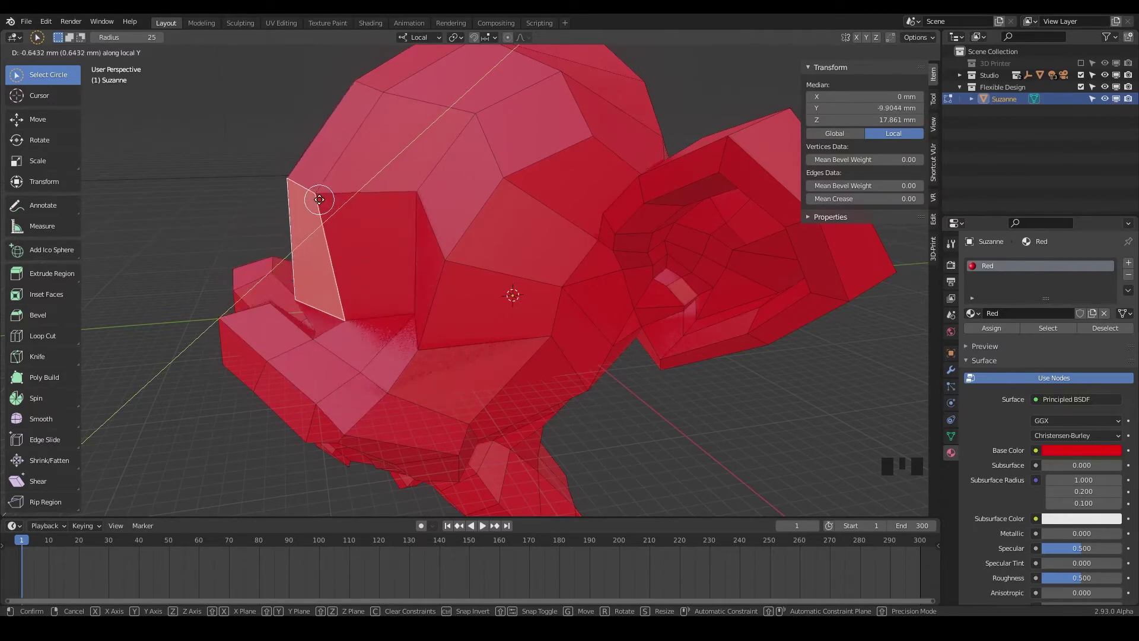
pyautogui.click(300, 188)
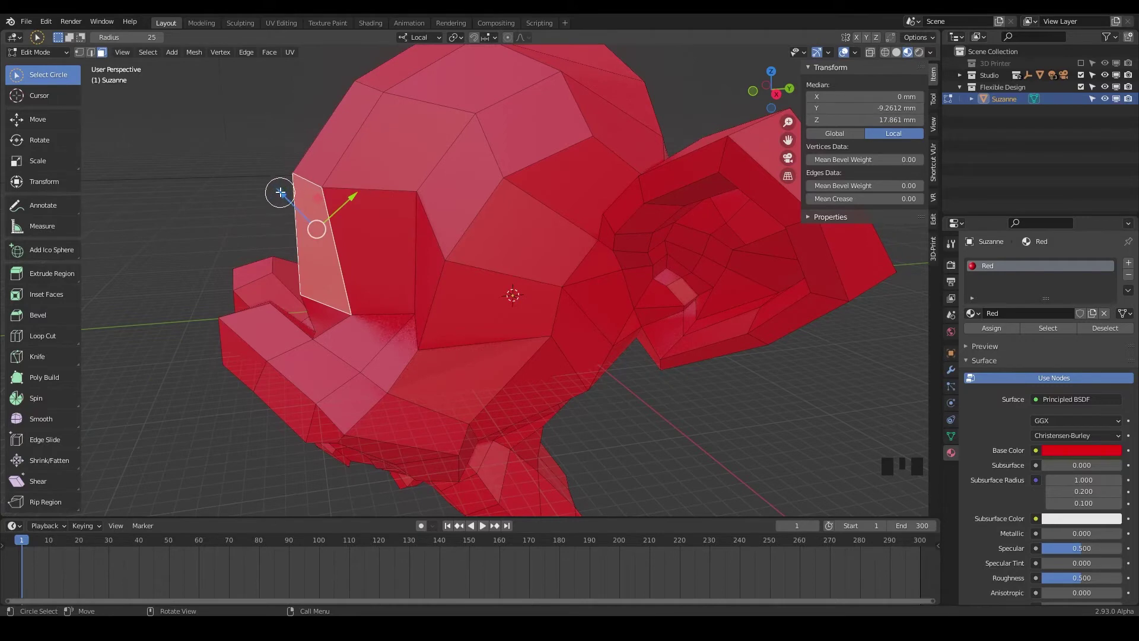
pyautogui.press('g')
pyautogui.press('z')
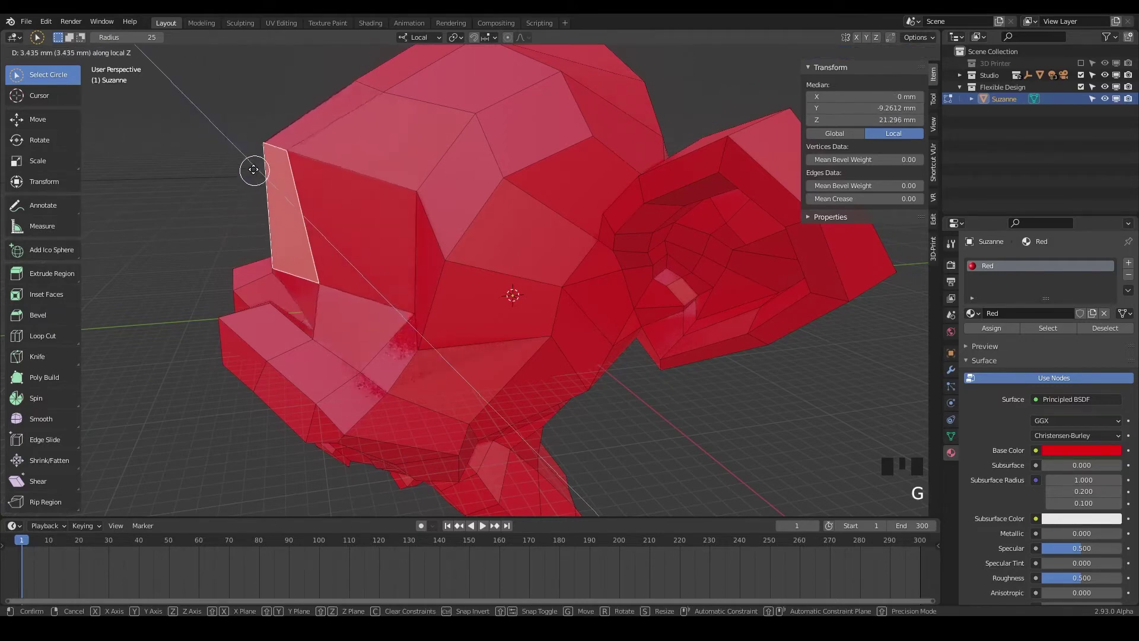
pyautogui.click(267, 189)
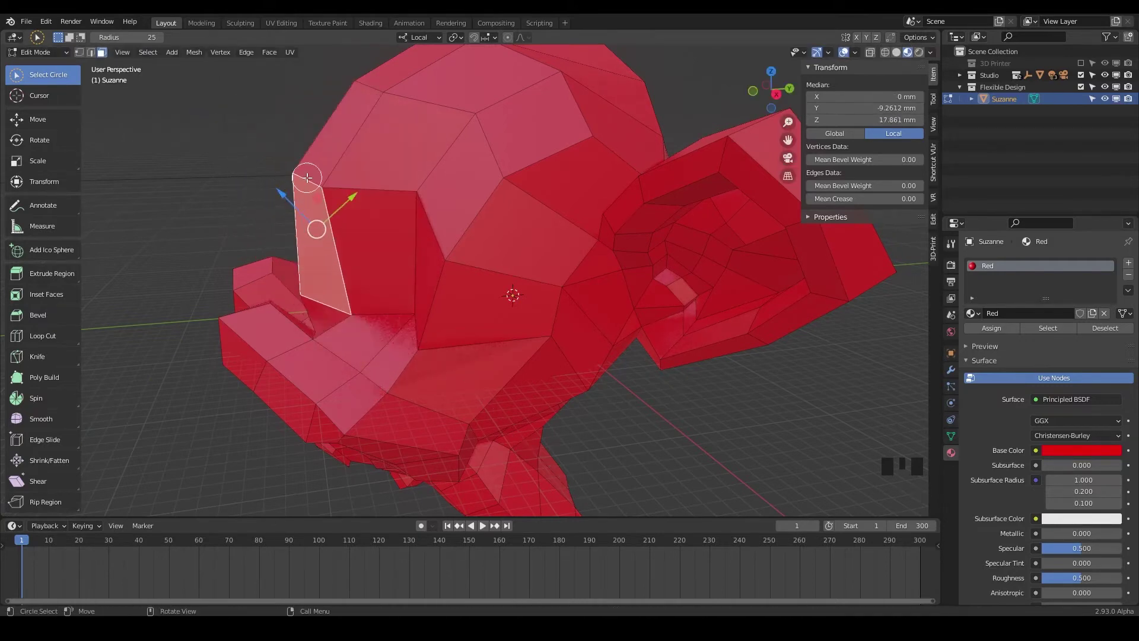
pyautogui.click(419, 37)
pyautogui.click(408, 72)
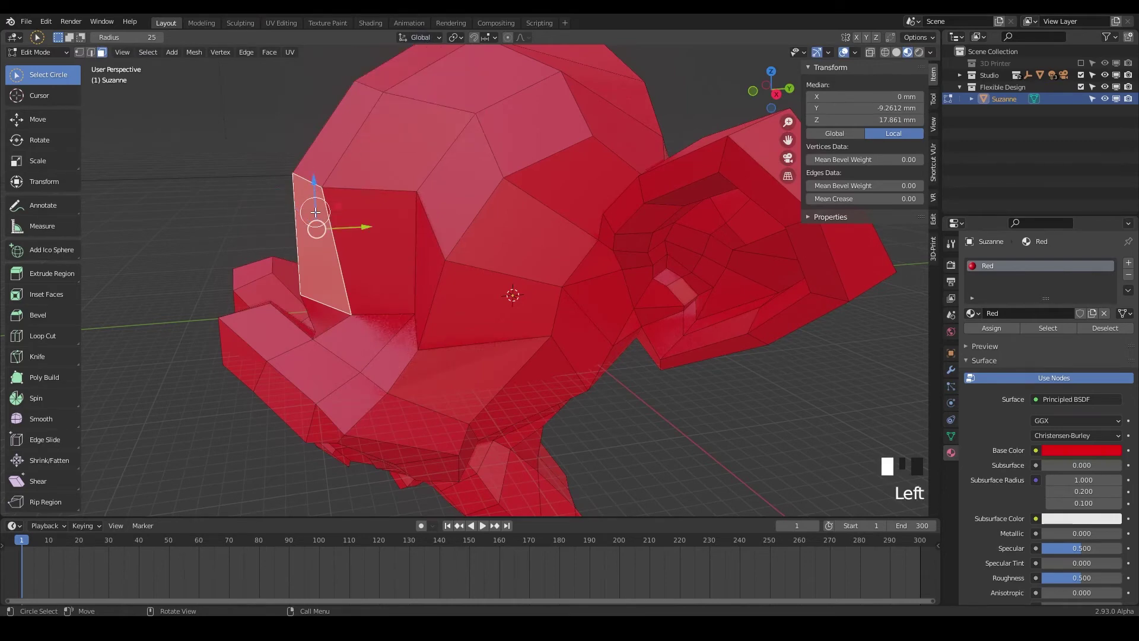
pyautogui.click(431, 38)
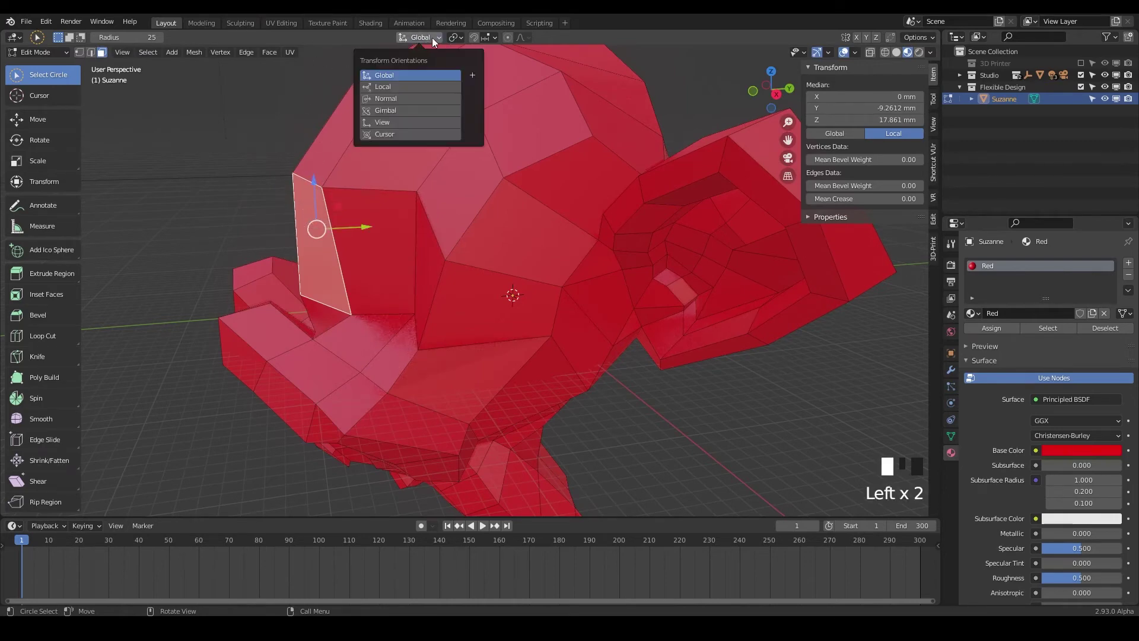
pyautogui.click(404, 84)
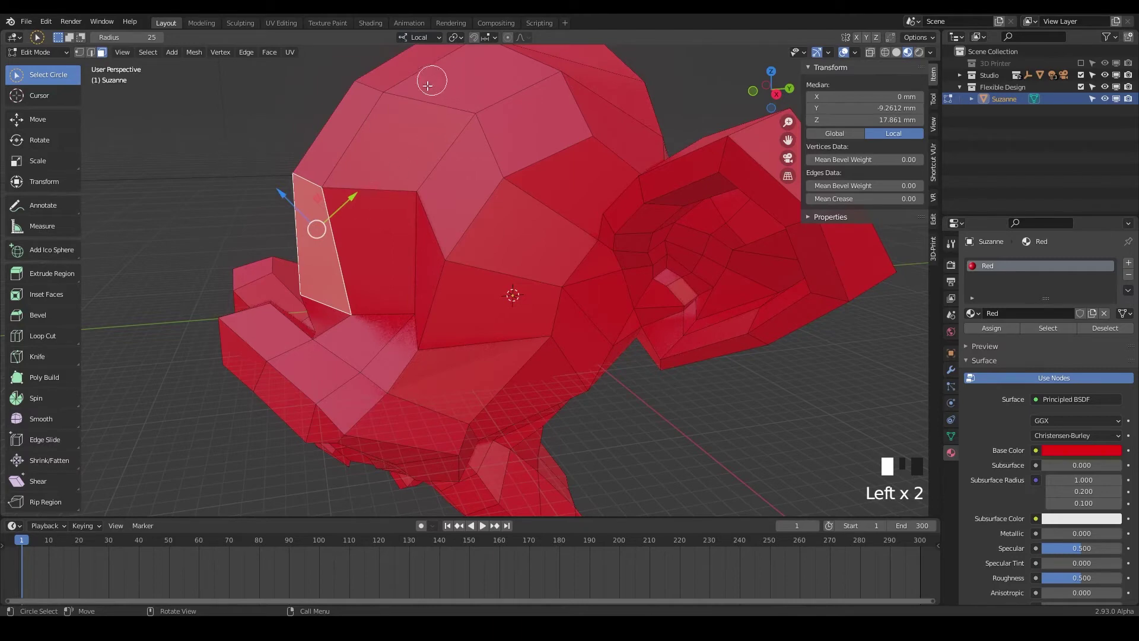
pyautogui.moveTo(389, 221); pyautogui.dragTo(446, 54, button='middle')
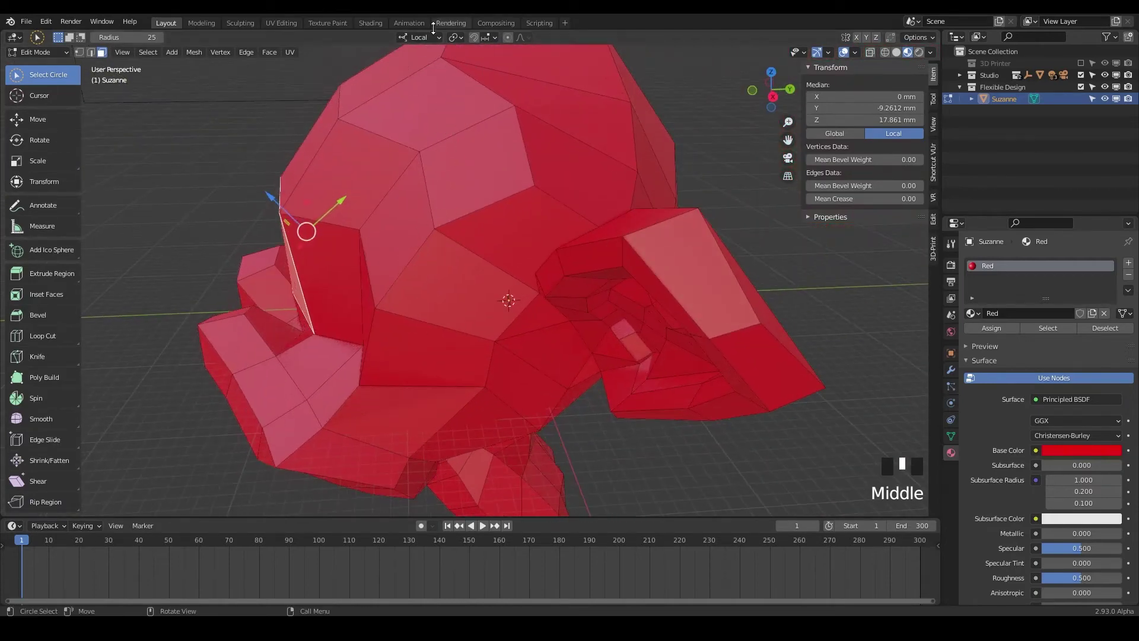
# Step: Change the transform orientation from Local to Normal
pyautogui.click(436, 37)
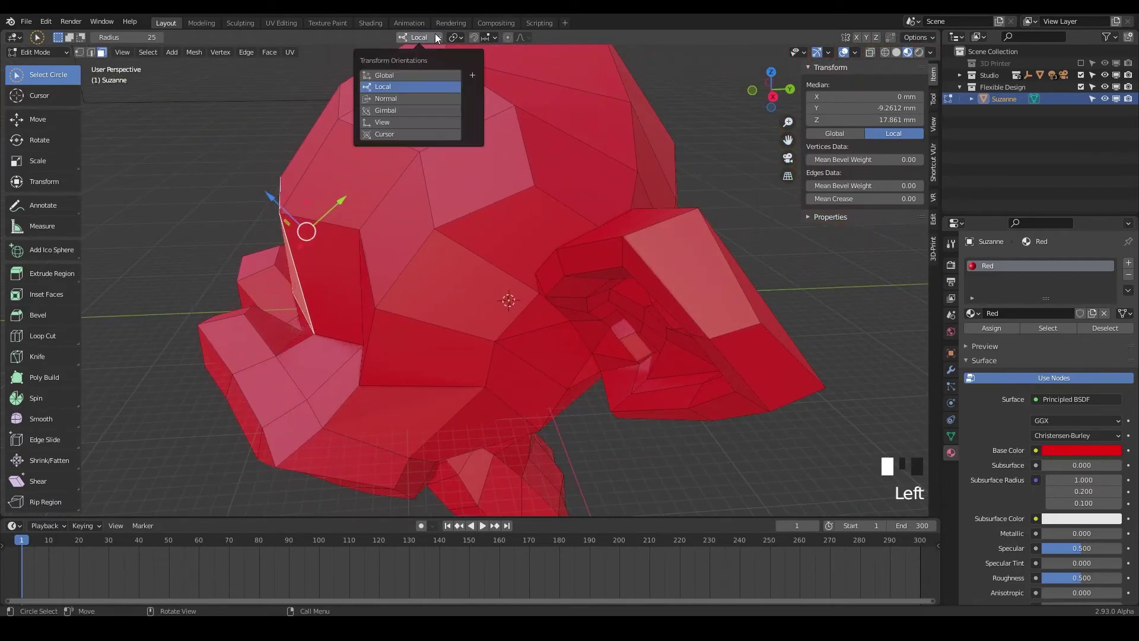
pyautogui.click(386, 99)
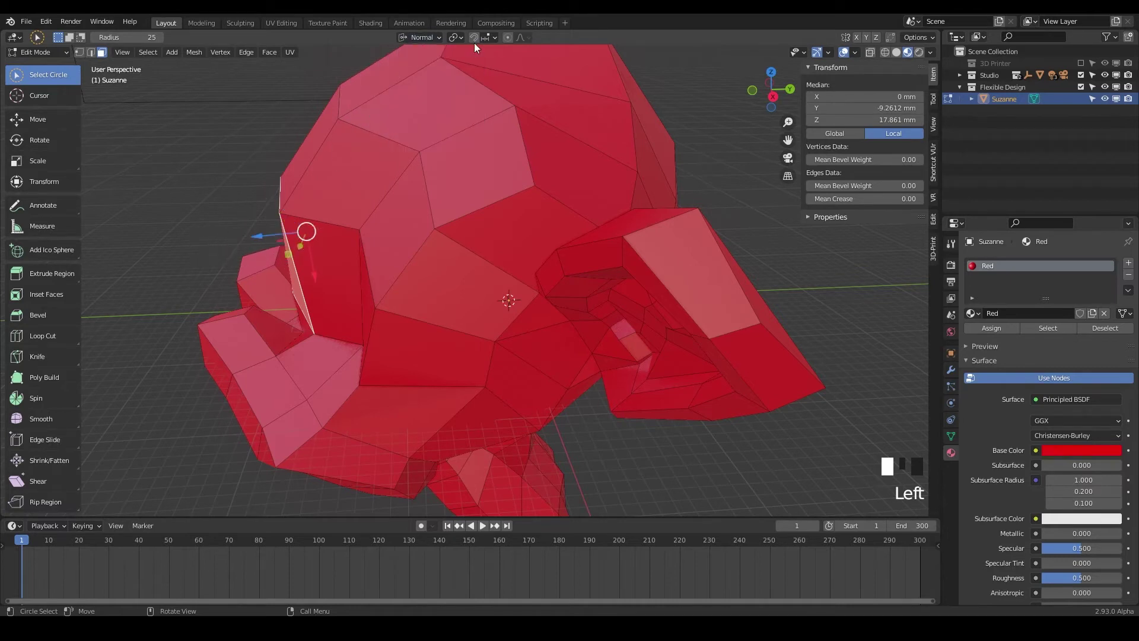
pyautogui.click(421, 37)
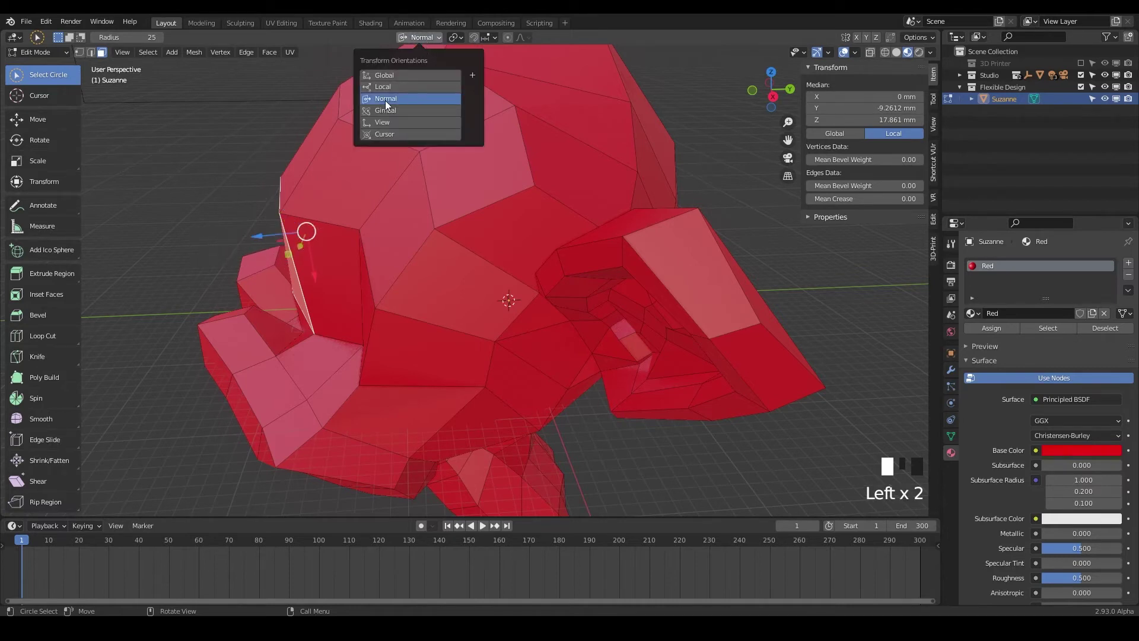
# Step: Select a different face on the side of the monkey's head and frame it in view
pyautogui.moveTo(374, 178); pyautogui.dragTo(308, 149, button='middle')
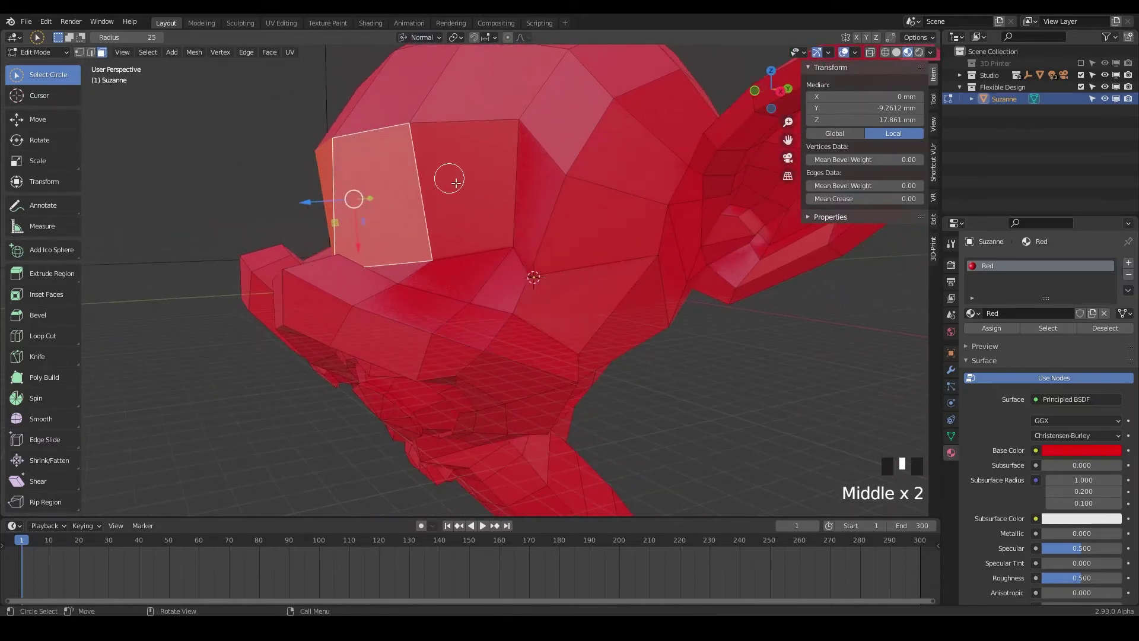
pyautogui.moveTo(438, 114); pyautogui.dragTo(451, 176, button='middle')
pyautogui.click(387, 158)
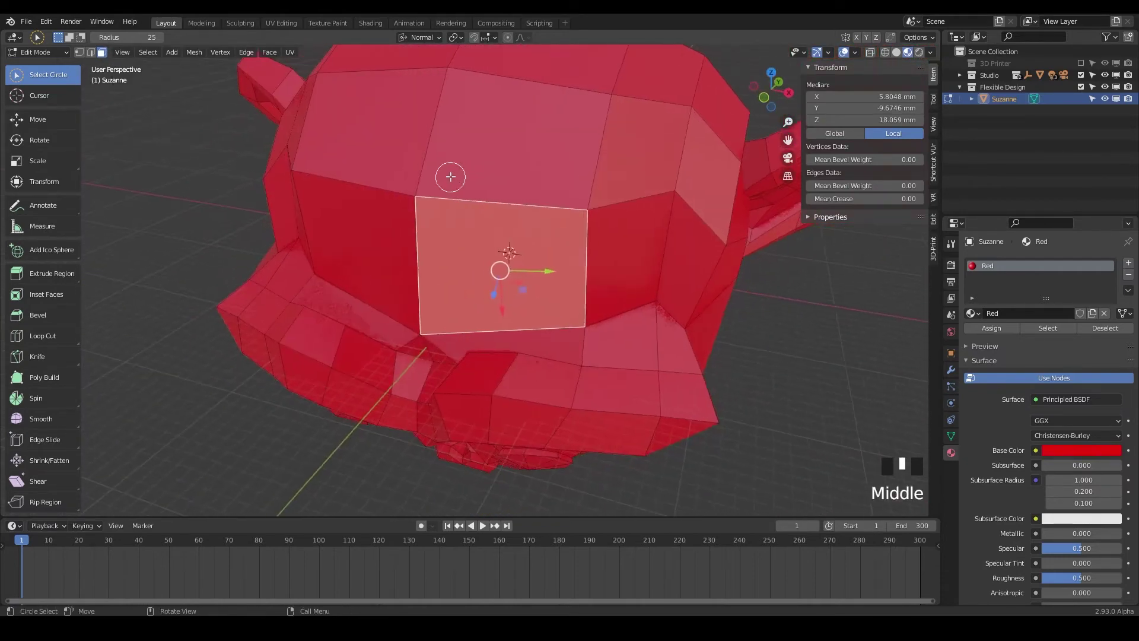
pyautogui.moveTo(477, 230); pyautogui.dragTo(528, 233, button='middle')
pyautogui.scroll(2, 473, 249)
pyautogui.moveTo(328, 228); pyautogui.dragTo(365, 224, button='middle')
pyautogui.moveTo(448, 197); pyautogui.dragTo(405, 199, button='middle')
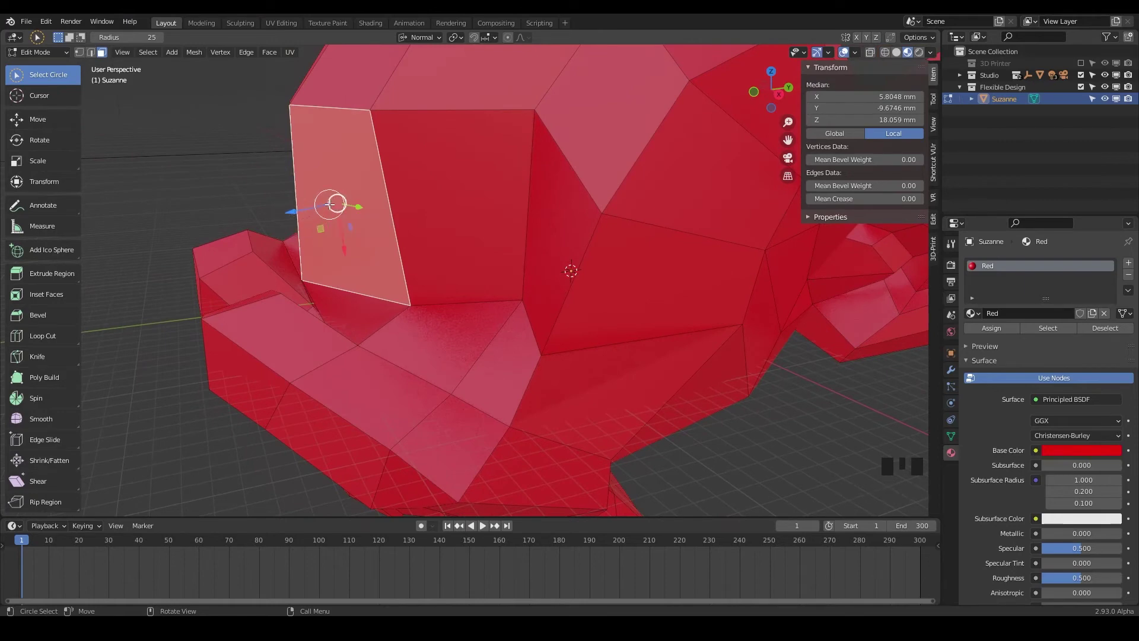
pyautogui.moveTo(371, 215); pyautogui.dragTo(421, 145, button='middle')
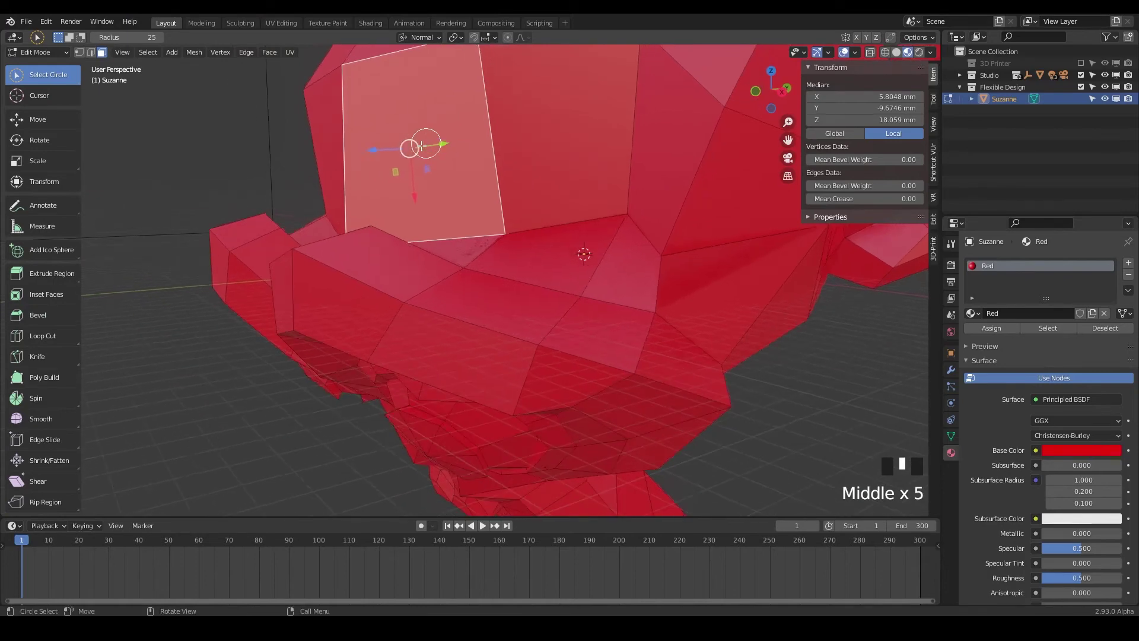
# Step: Cancel a free move of the face, then try sliding it along its Normal Y axis
pyautogui.press('g')
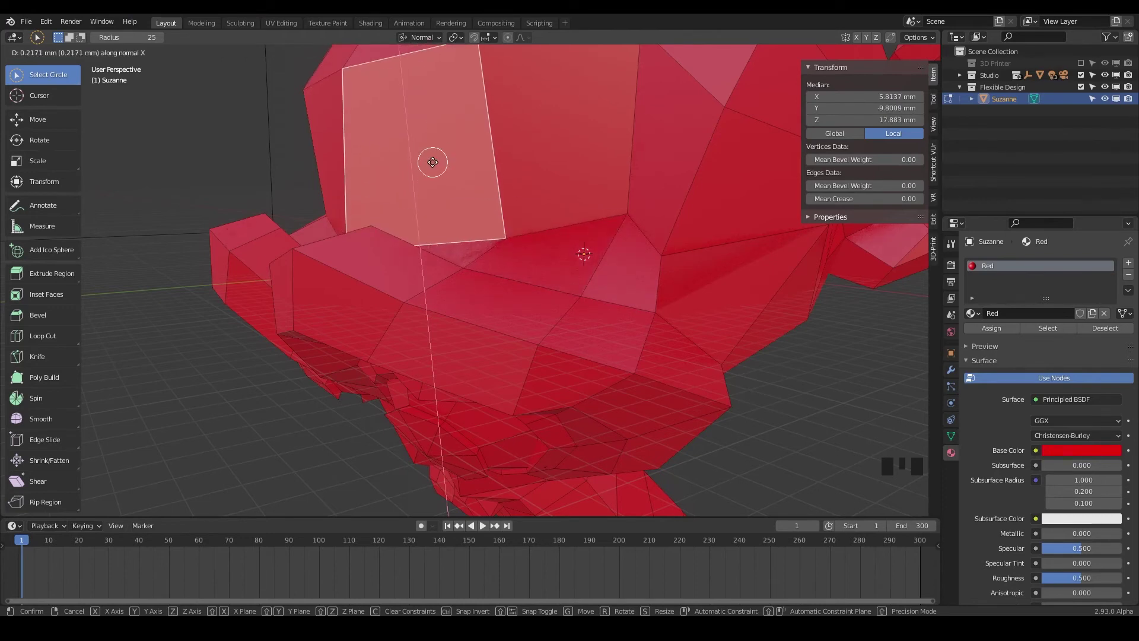
pyautogui.rightClick(432, 173)
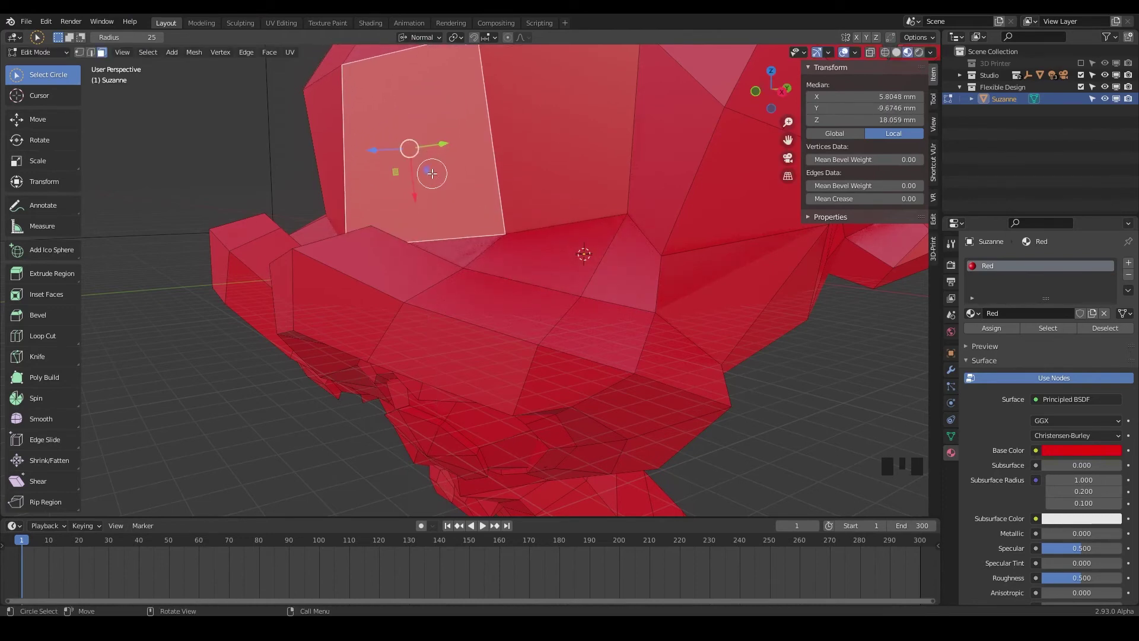
pyautogui.press('g')
pyautogui.press('y')
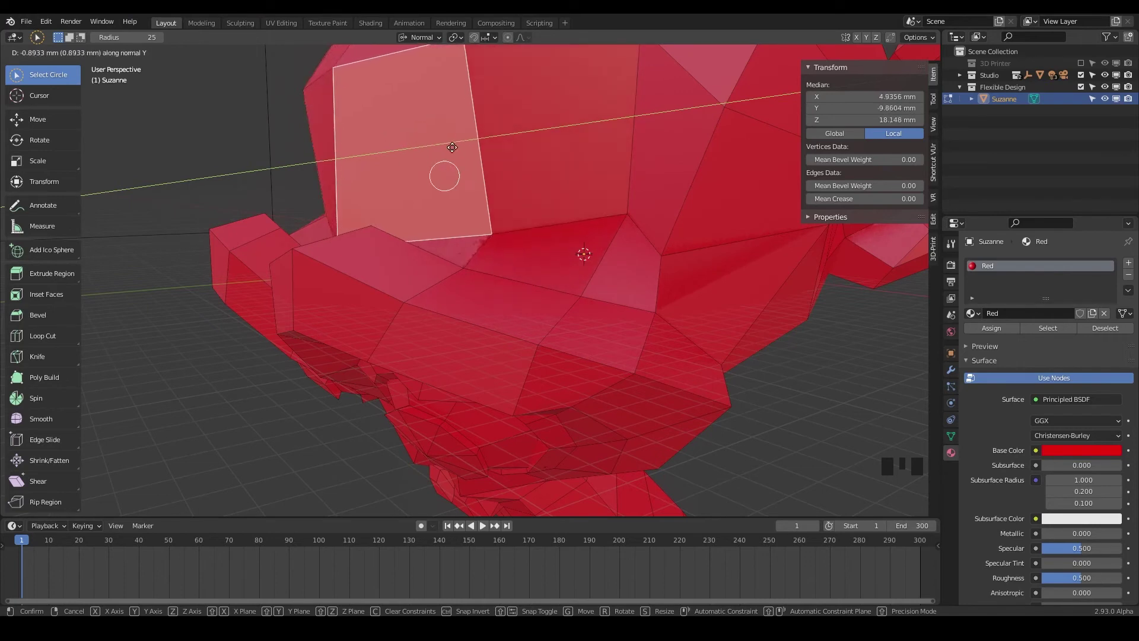
pyautogui.click(456, 150)
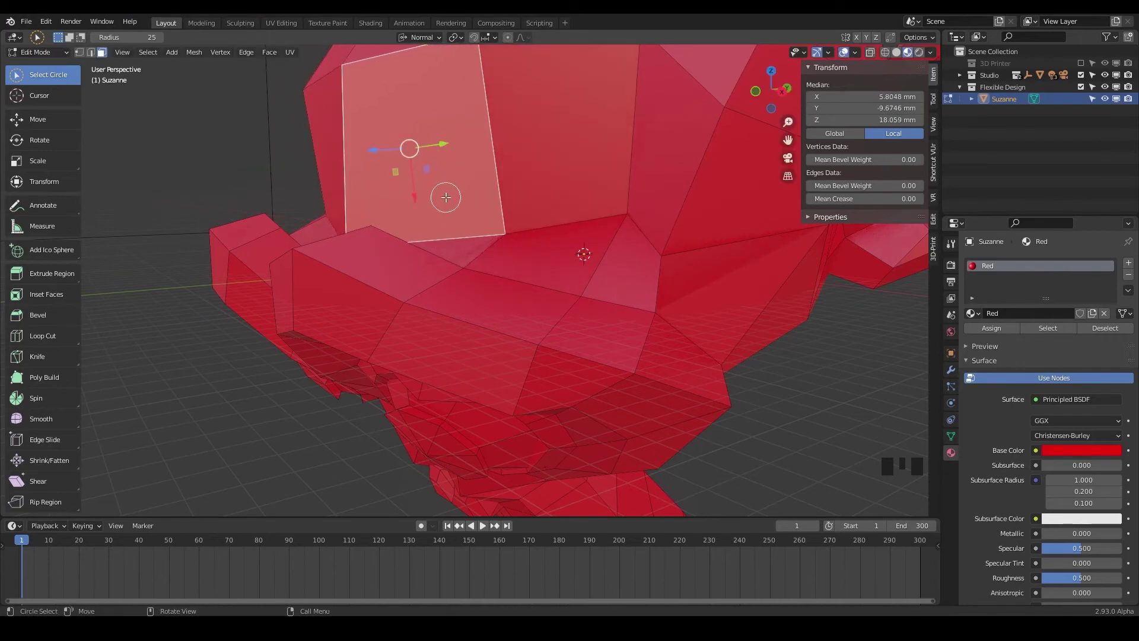
# Step: Try sliding the face along its Normal Z axis
pyautogui.press('g')
pyautogui.press('z')
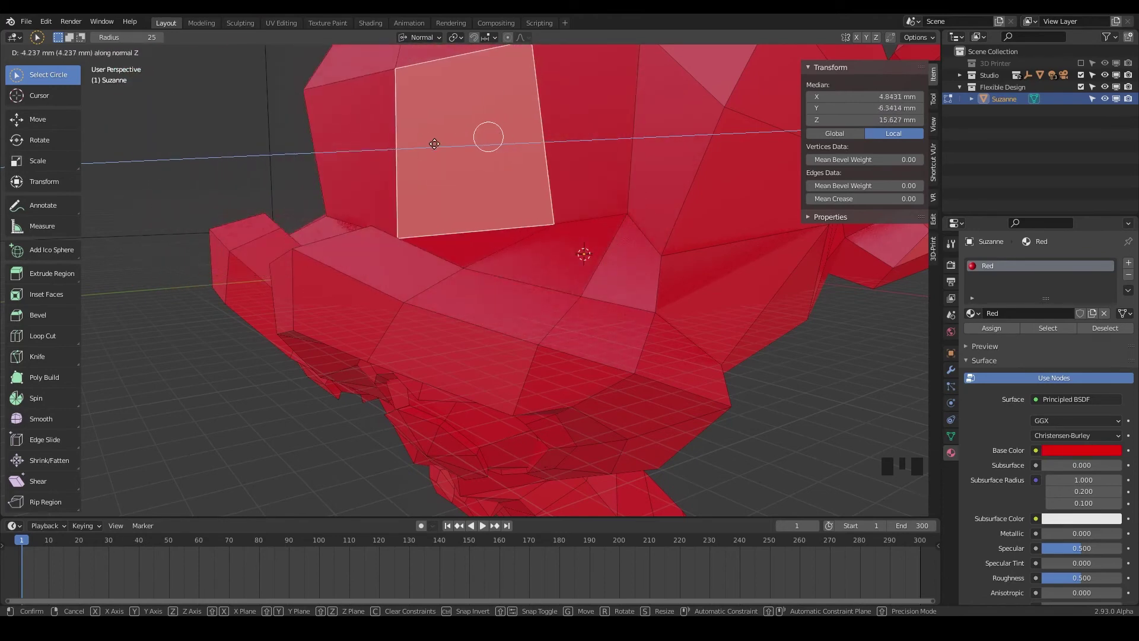
pyautogui.click(415, 146)
pyautogui.moveTo(476, 148); pyautogui.dragTo(467, 231, button='middle')
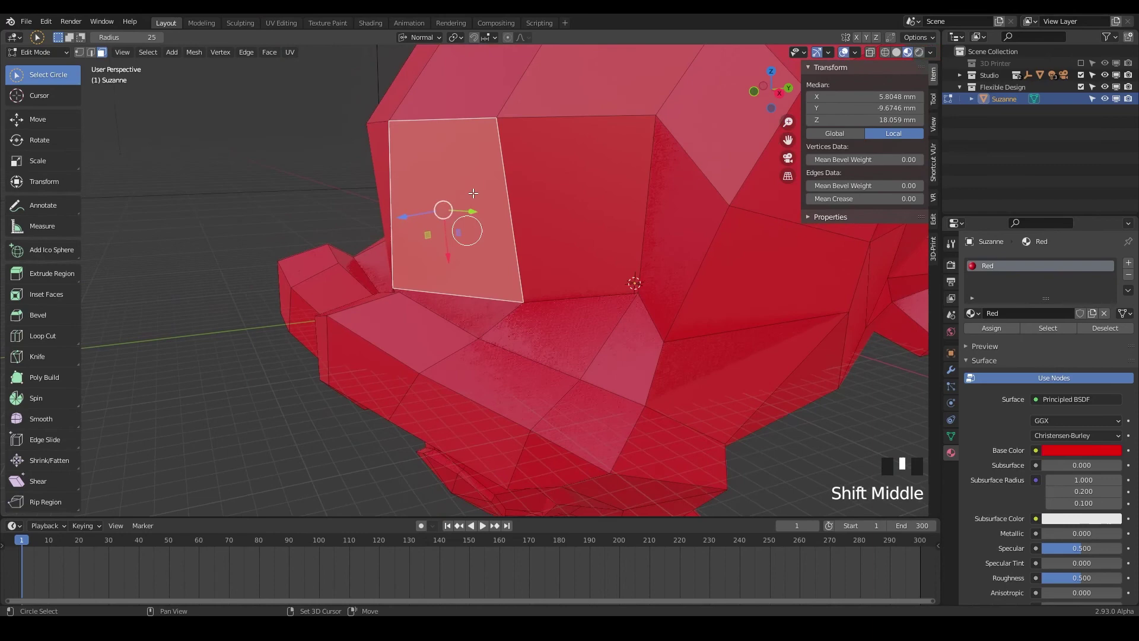
pyautogui.click(432, 38)
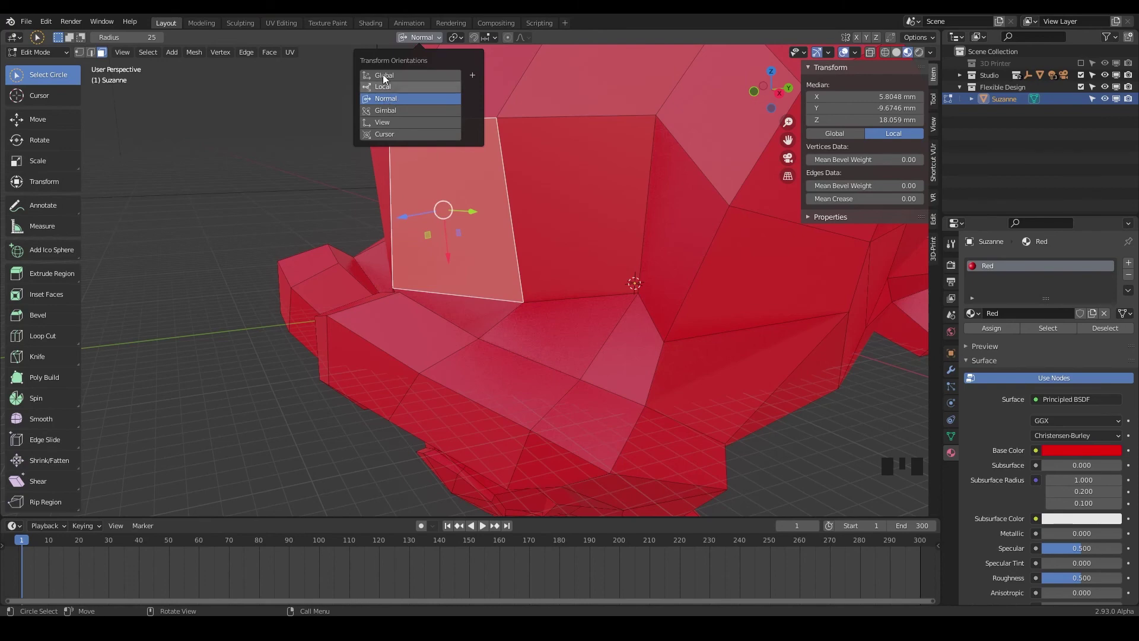
# Step: Keep Normal orientation, switch to Object Mode and clear Suzanne's 40.4° tilt to 0° with Alt+R
pyautogui.click(433, 37)
pyautogui.moveTo(466, 66); pyautogui.dragTo(523, 280, button='middle')
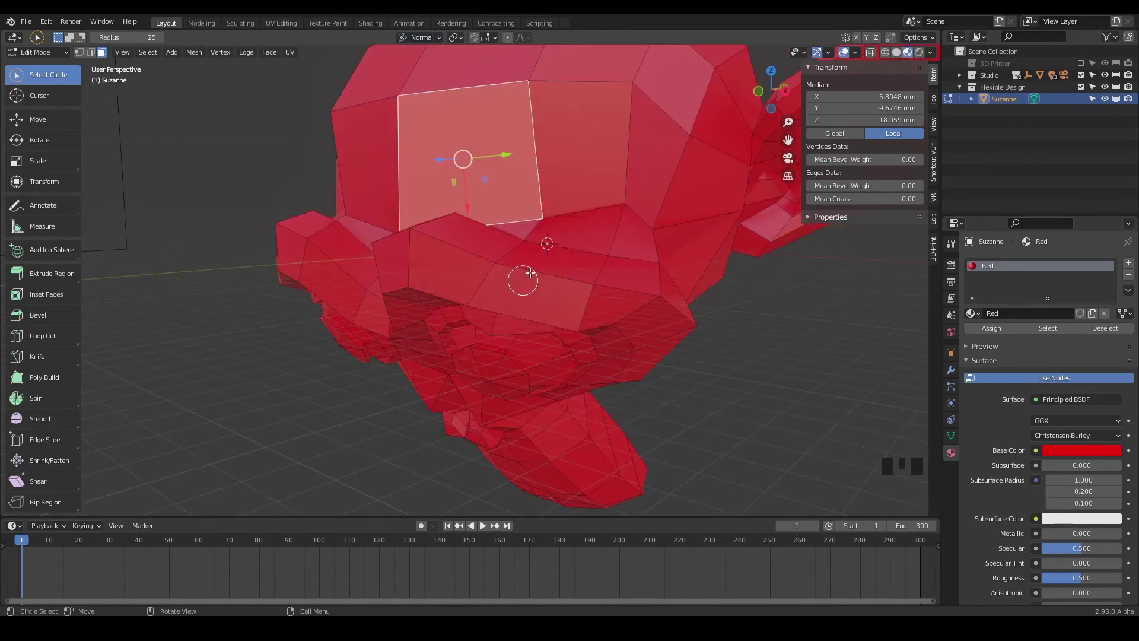
pyautogui.scroll(-3, 505, 285)
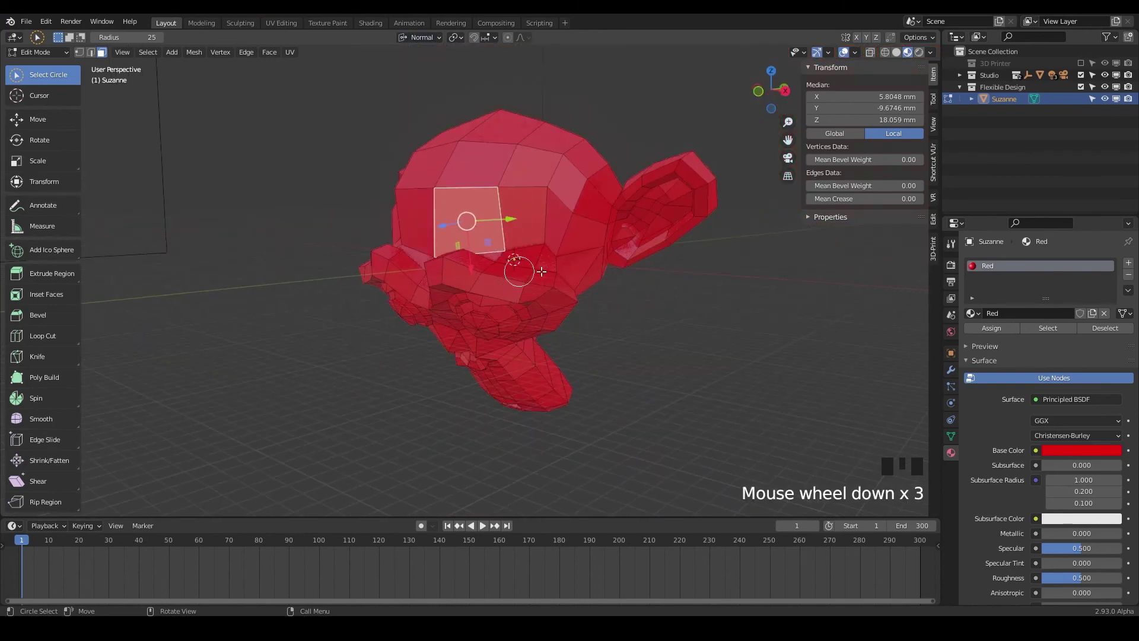
pyautogui.press('Tab')
pyautogui.press('Tab')
pyautogui.press('Tab')
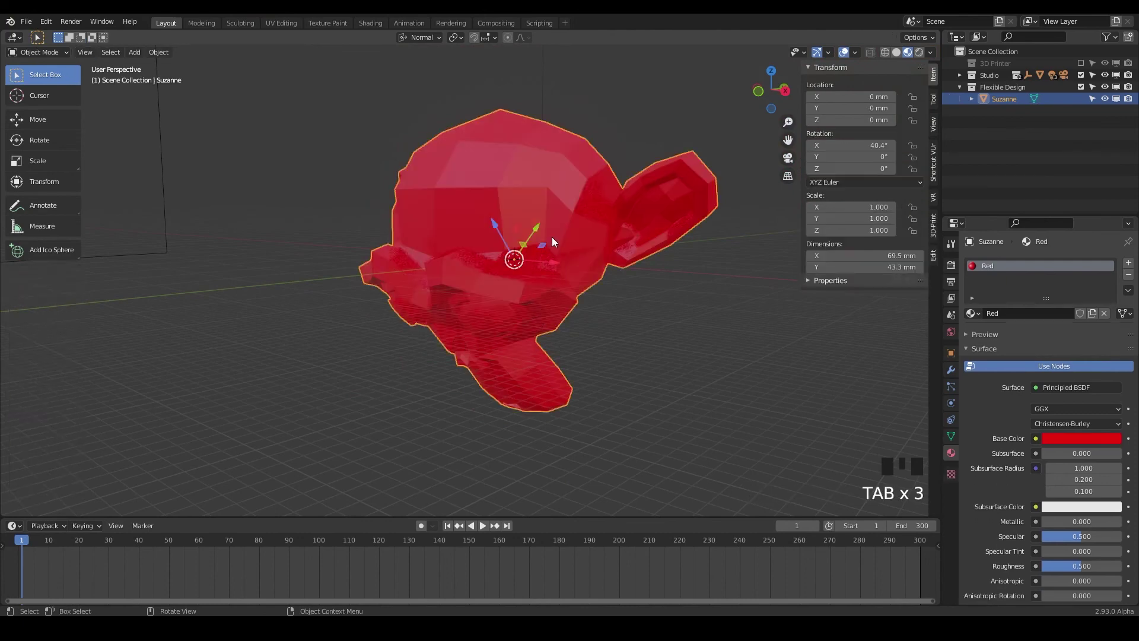
pyautogui.hotkey('alt', 'r')
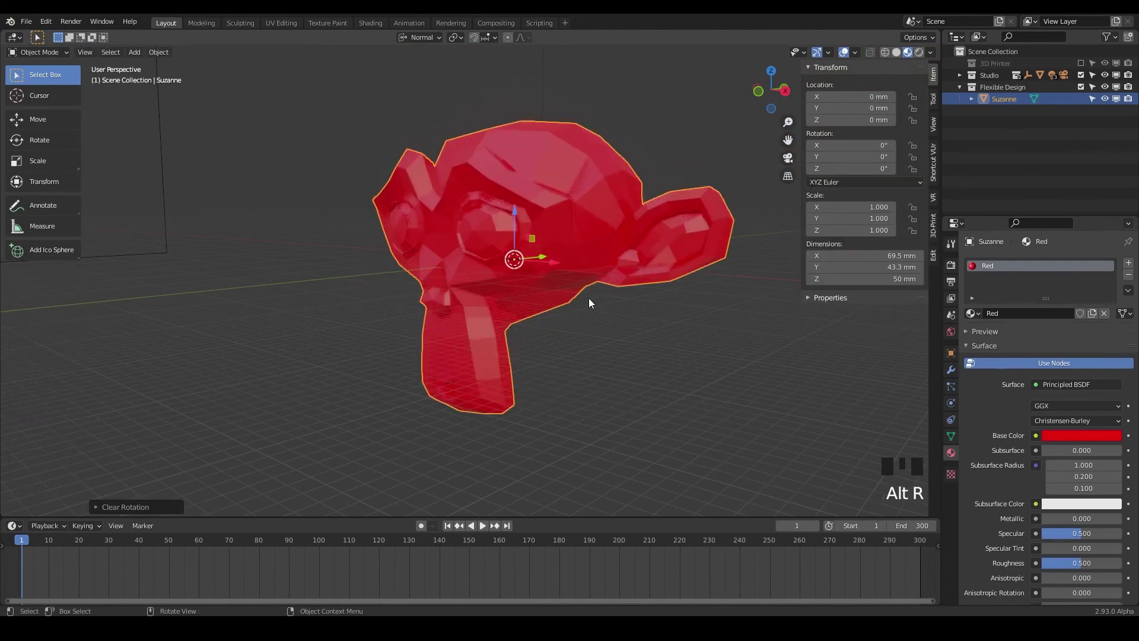
pyautogui.moveTo(590, 300)
pyautogui.mouseDown(button='middle')
pyautogui.moveTo(529, 308)
pyautogui.moveTo(560, 299)
pyautogui.moveTo(550, 286)
pyautogui.moveTo(627, 318)
pyautogui.moveTo(563, 305)
pyautogui.moveTo(608, 308)
pyautogui.mouseUp(button='middle')
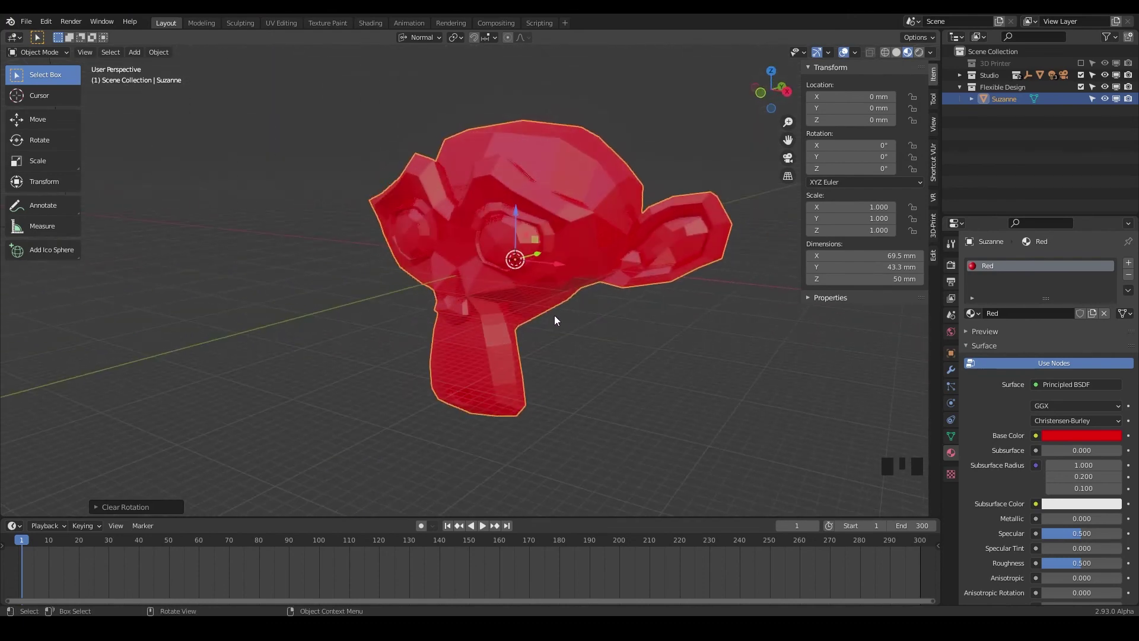